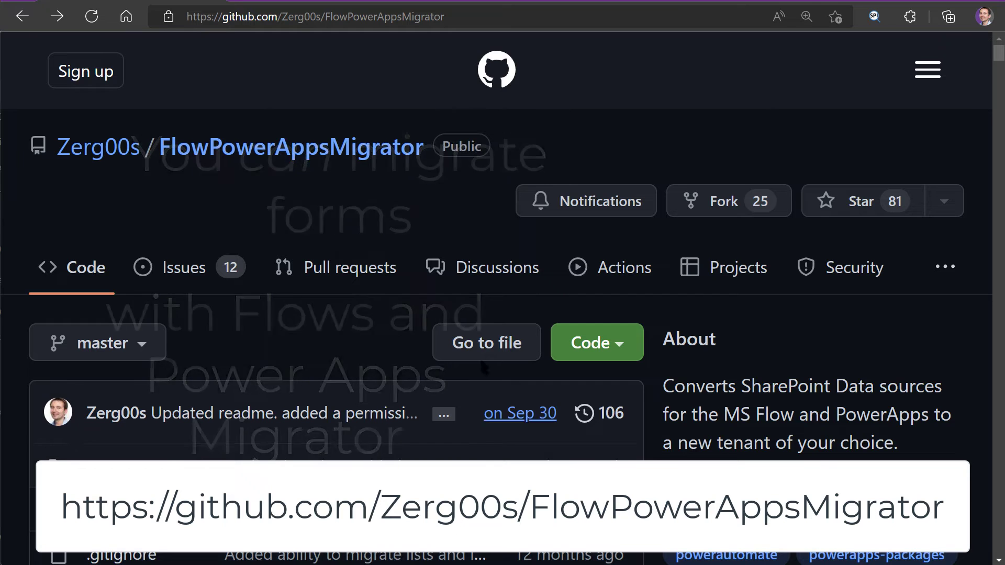
{"action": "scroll", "coordinate": [375, 317], "scroll_direction": "down", "scroll_amount": 3}
{"action": "scroll", "coordinate": [375, 318], "scroll_direction": "down", "scroll_amount": 3}
{"action": "scroll", "coordinate": [375, 328], "scroll_direction": "down", "scroll_amount": 1}
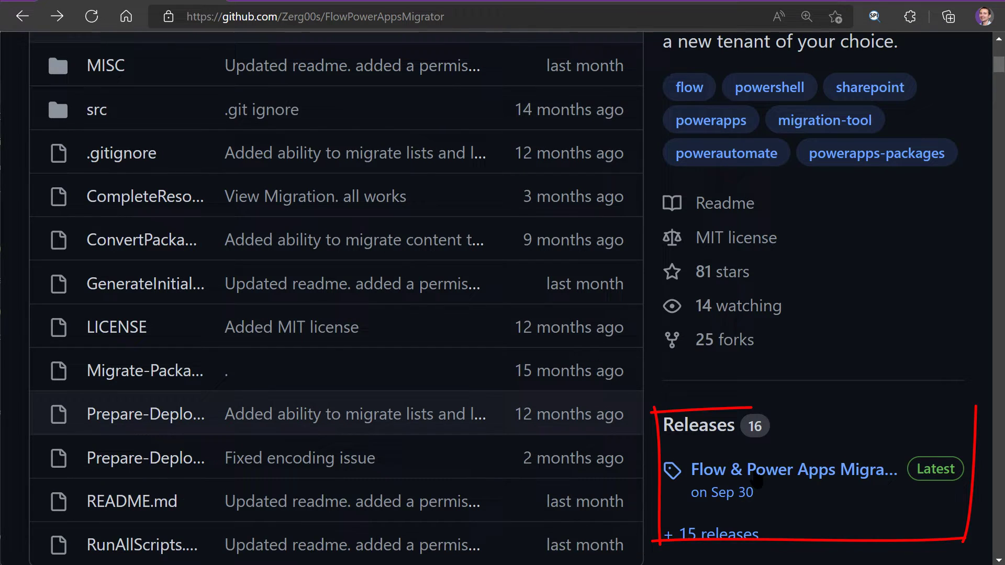
- Open the latest Flow & Power Apps Migrator release to reveal its FlowPowerAppsMigrator.zip asset
{"action": "left_click", "coordinate": [753, 472]}
{"action": "scroll", "coordinate": [754, 468], "scroll_direction": "down", "scroll_amount": 5}
{"action": "scroll", "coordinate": [754, 468], "scroll_direction": "down", "scroll_amount": 5}
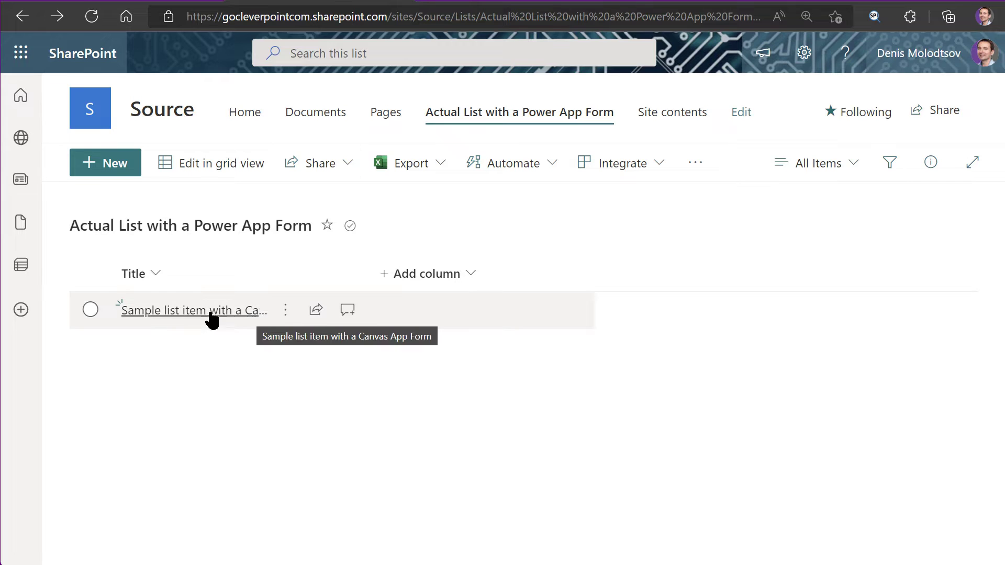
- View the sample item's custom form, then open the list's Form settings showing the PowerApps form
{"action": "left_click", "coordinate": [201, 311]}
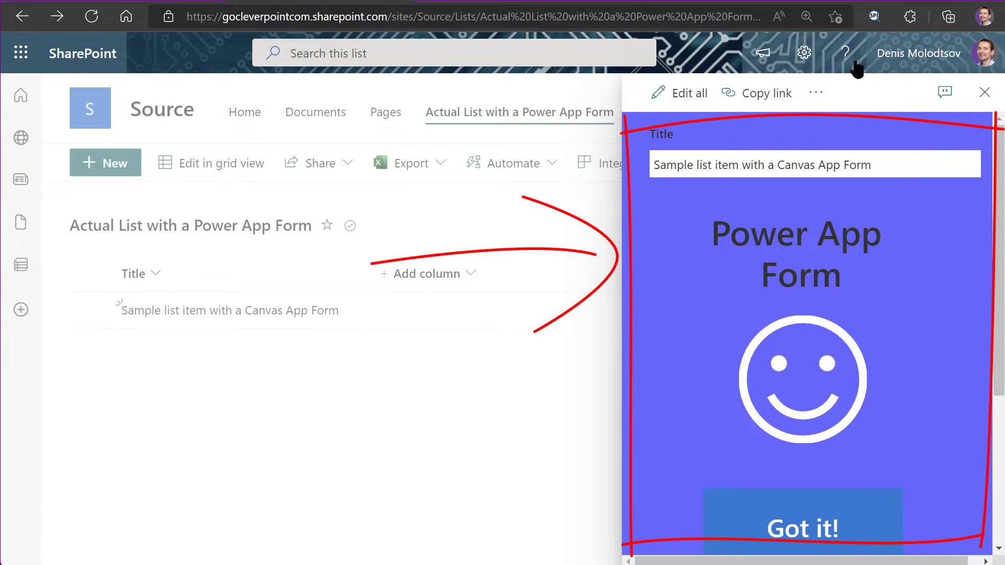
{"action": "left_click", "coordinate": [805, 53]}
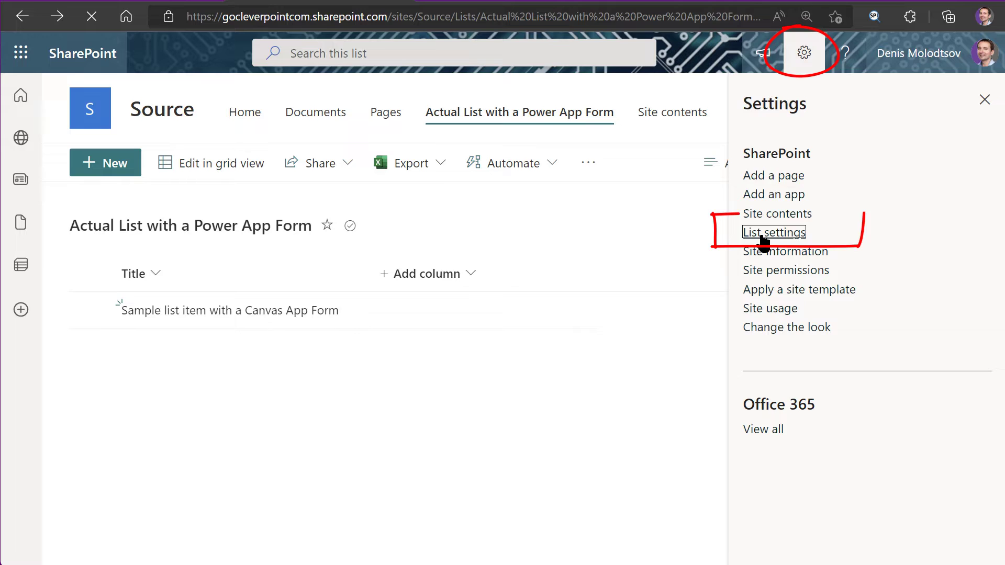
{"action": "left_click", "coordinate": [774, 232]}
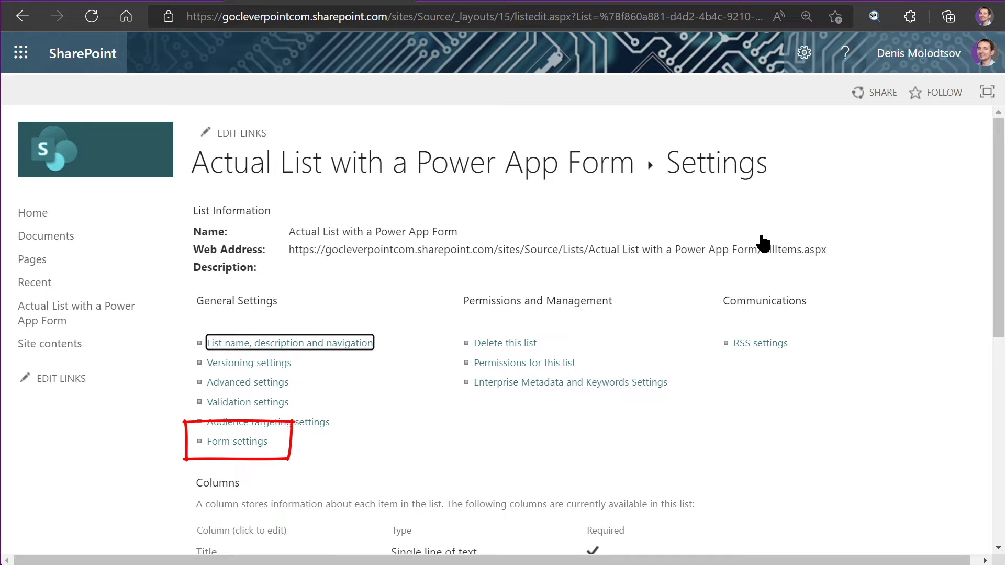
{"action": "left_click", "coordinate": [237, 441]}
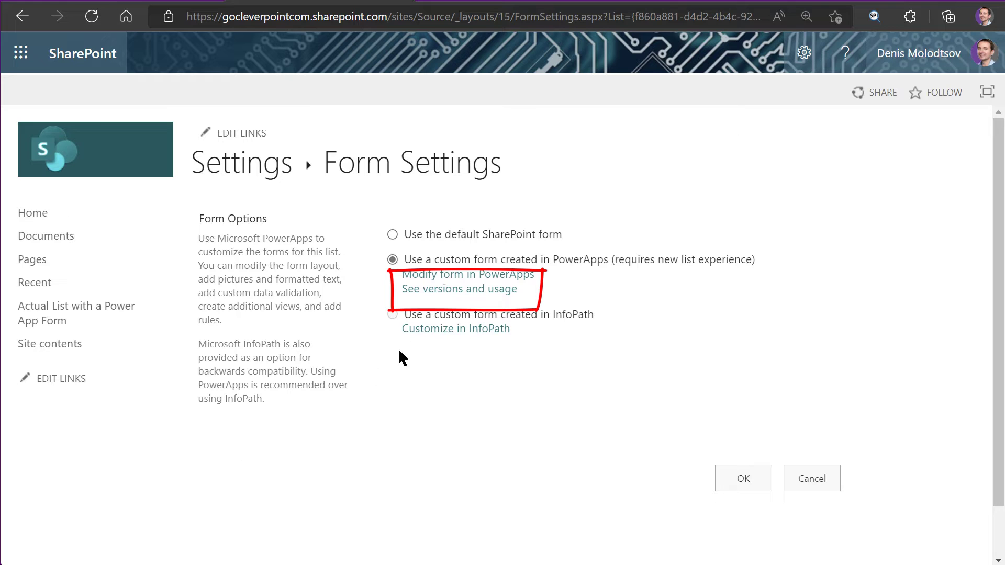
- Open the form app's export package page from its versions and copy the app's name
{"action": "left_click", "coordinate": [474, 290]}
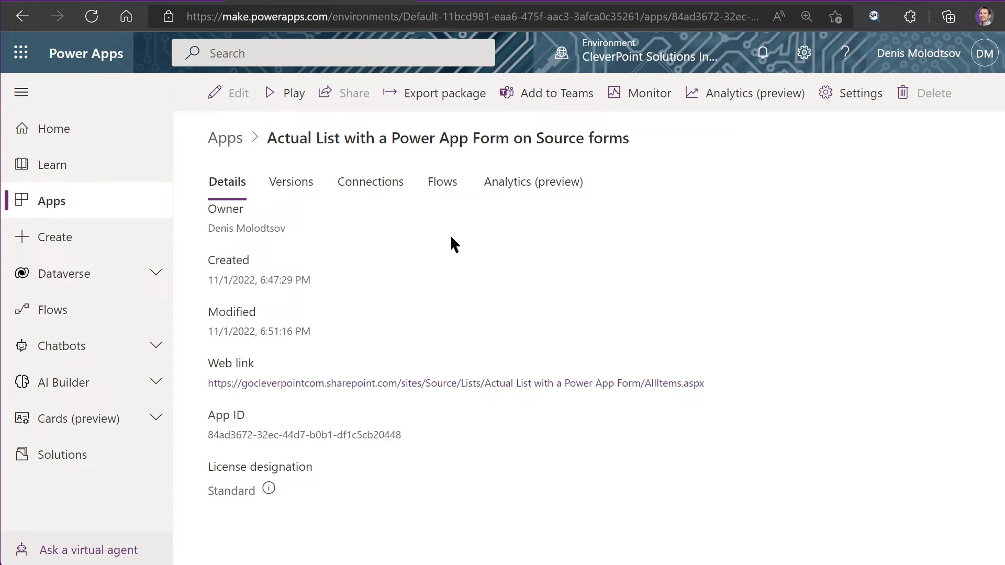
{"action": "left_click", "coordinate": [433, 93]}
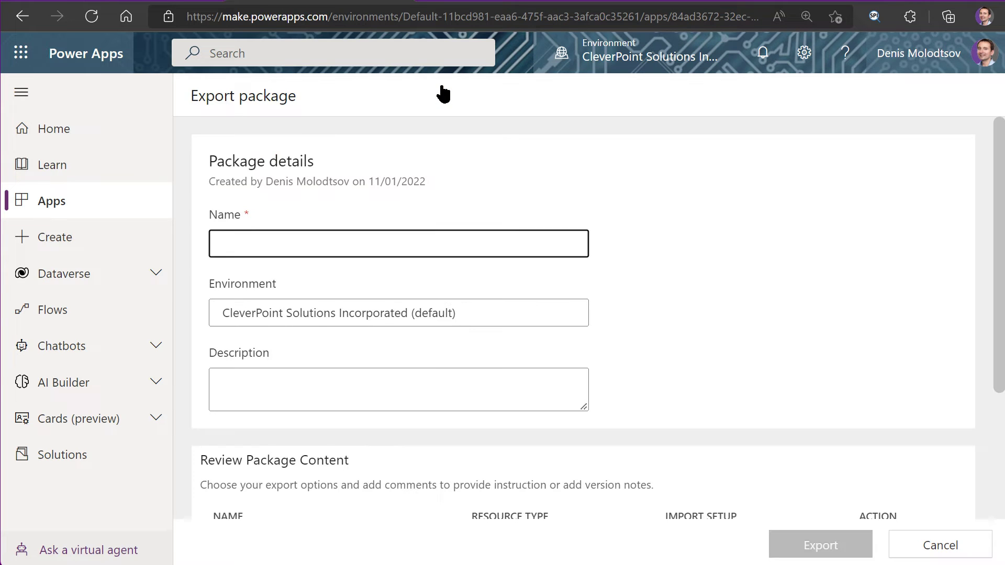
{"action": "scroll", "coordinate": [445, 276], "scroll_direction": "down", "scroll_amount": 3}
{"action": "scroll", "coordinate": [393, 314], "scroll_direction": "down", "scroll_amount": 2}
{"action": "triple_click", "coordinate": [318, 359]}
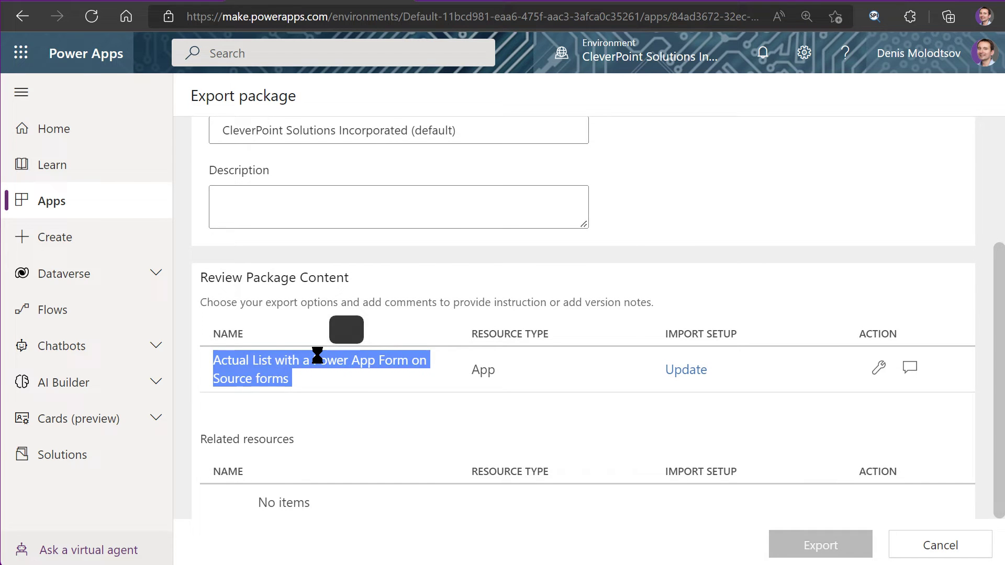
{"action": "key", "text": "ctrl+c"}
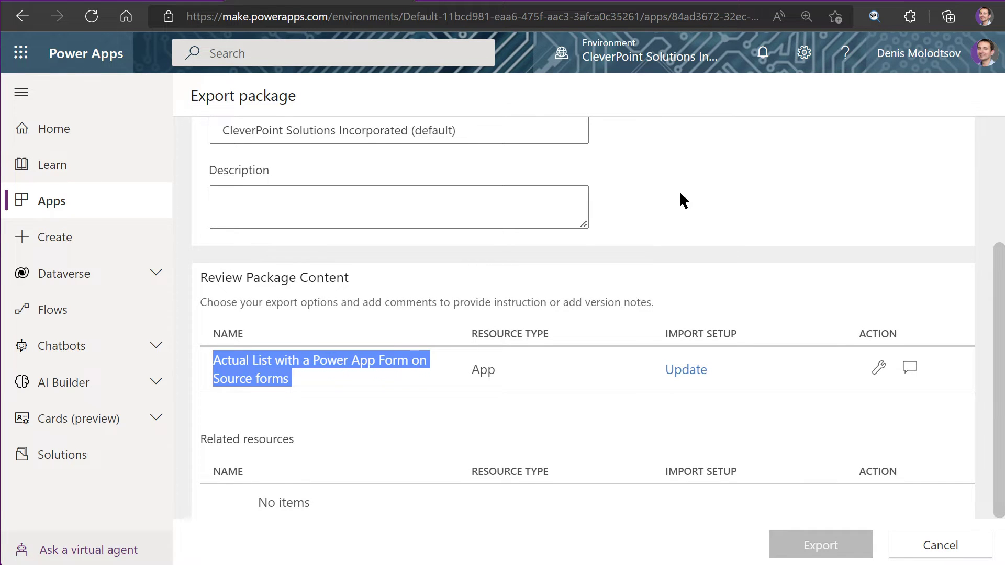
{"action": "scroll", "coordinate": [501, 284], "scroll_direction": "up", "scroll_amount": 5}
- Name the package after the app, set import setup to Create as new, and export
{"action": "left_click", "coordinate": [363, 242]}
{"action": "key", "text": "ctrl+v"}
{"action": "left_click", "coordinate": [702, 259]}
{"action": "scroll", "coordinate": [702, 314], "scroll_direction": "down", "scroll_amount": 3}
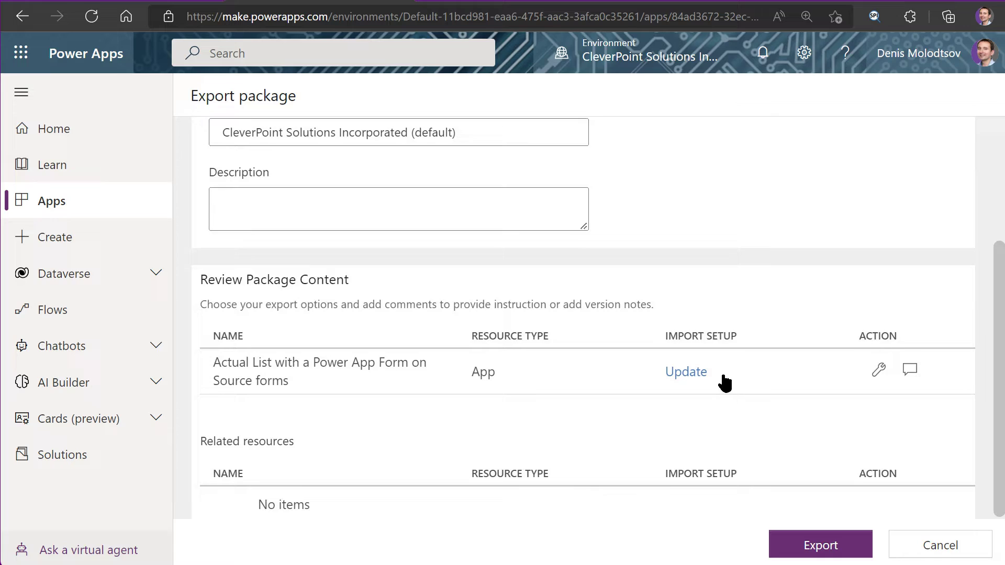
{"action": "left_click", "coordinate": [687, 372]}
{"action": "left_click", "coordinate": [597, 199]}
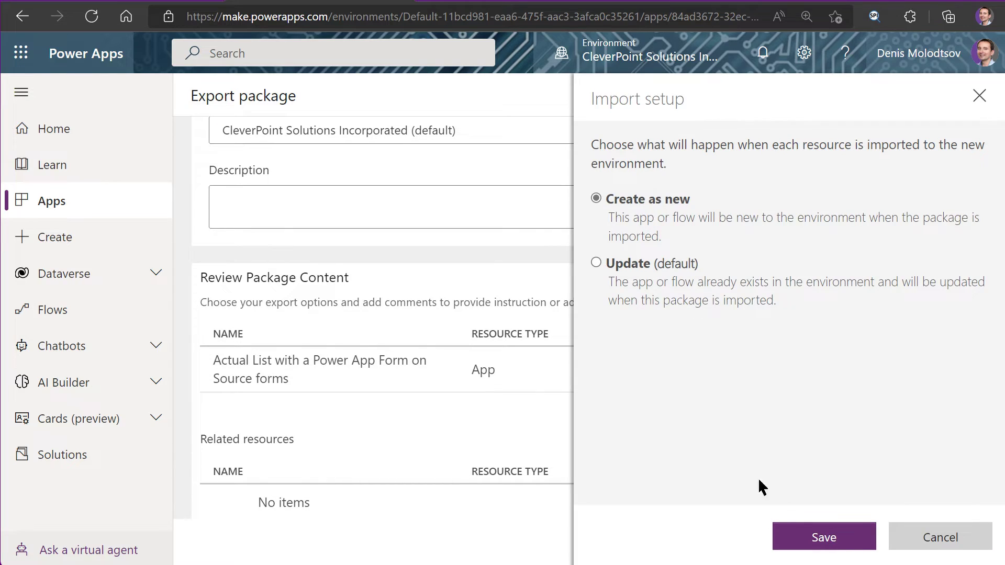
{"action": "left_click", "coordinate": [824, 537]}
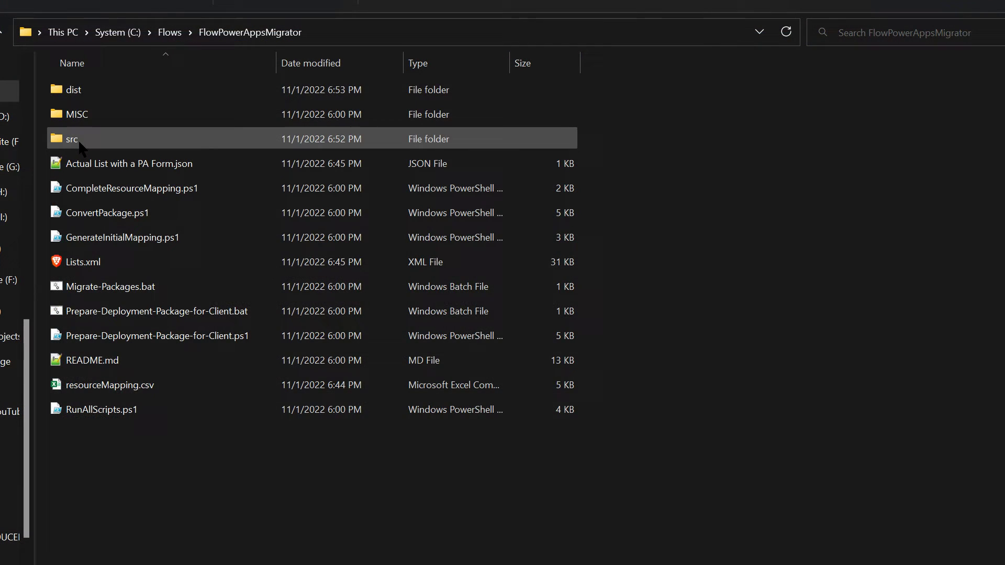
- Paste the exported app zip into the src folder and launch Migrate-Packages.bat
{"action": "double_click", "coordinate": [235, 139]}
{"action": "key", "text": "ctrl+v"}
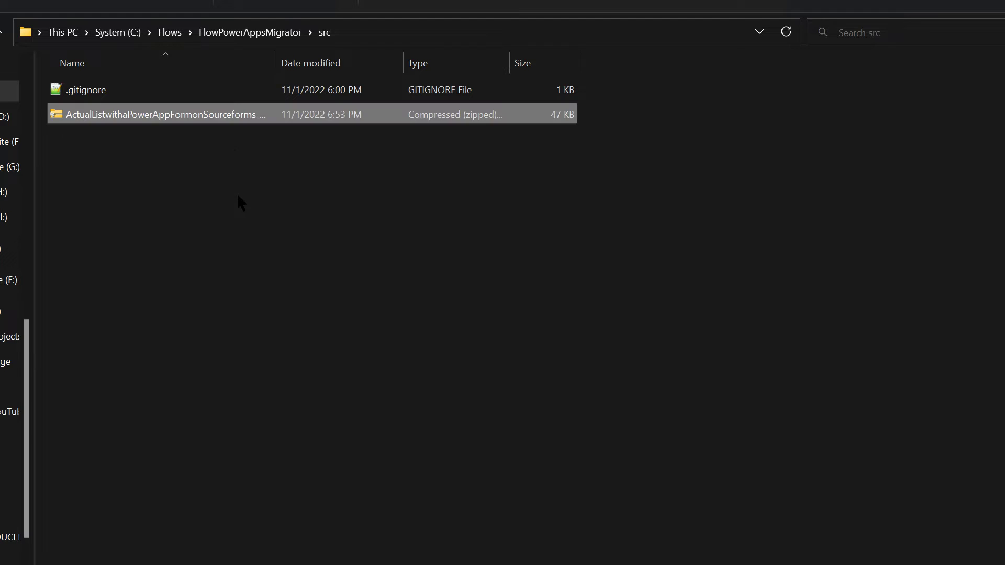
{"action": "left_click", "coordinate": [249, 32]}
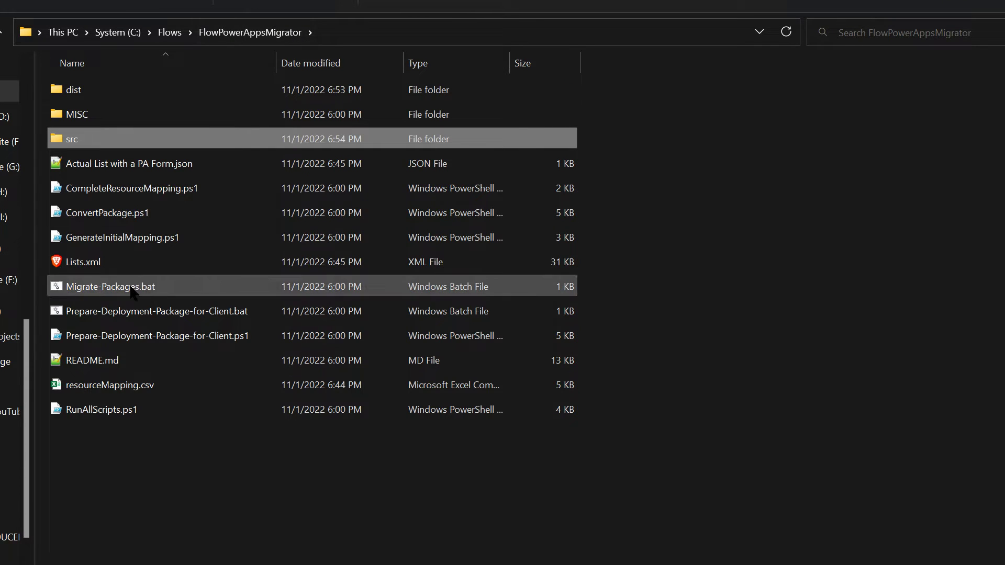
{"action": "double_click", "coordinate": [110, 286]}
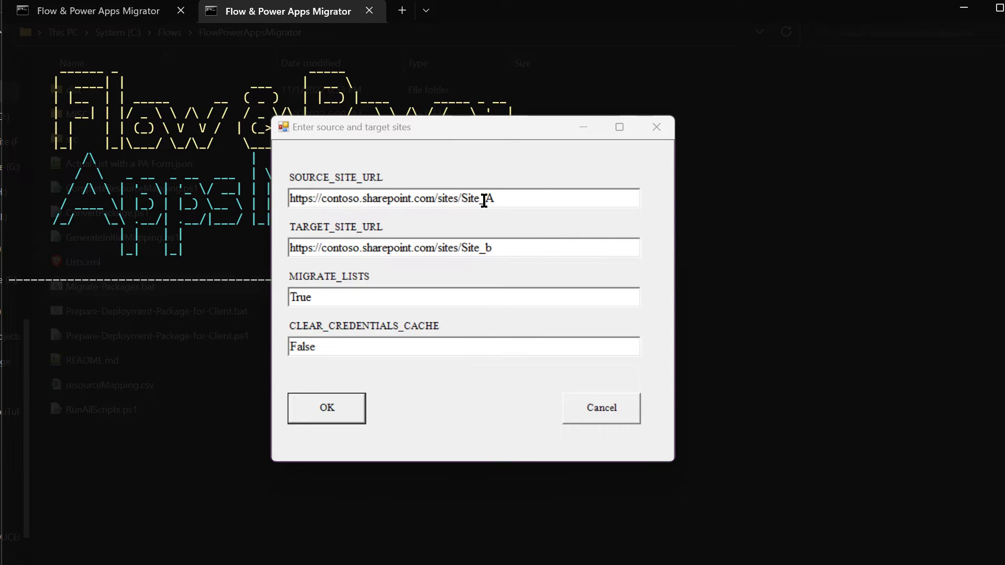
- Enter the Source and Destination site addresses in the migrator's site prompt and confirm
{"action": "left_click", "coordinate": [503, 198]}
{"action": "key", "text": "ctrl+a"}
{"action": "key", "text": "ctrl+v"}
{"action": "key", "text": "alt+Tab"}
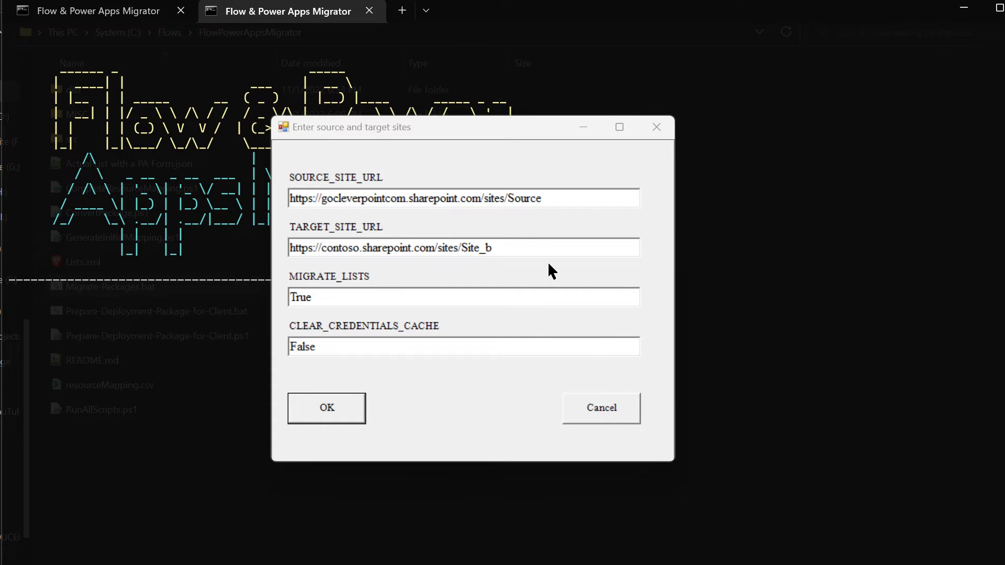
{"action": "left_click", "coordinate": [463, 248]}
{"action": "key", "text": "ctrl+a"}
{"action": "key", "text": "ctrl+v"}
{"action": "left_click", "coordinate": [326, 407]}
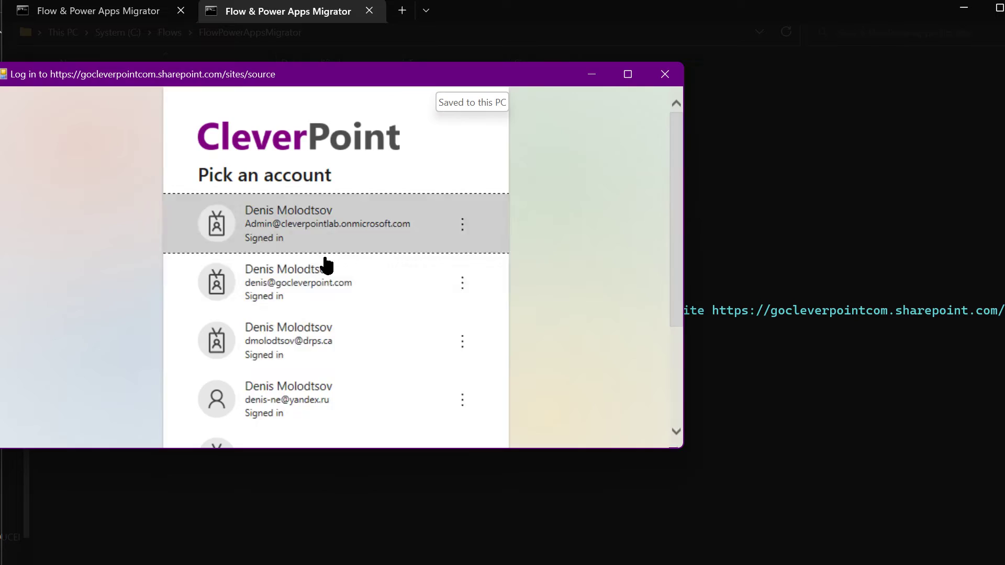
- Sign in to both sites and select Actual List with a Power App Form for migration
{"action": "left_click", "coordinate": [324, 271]}
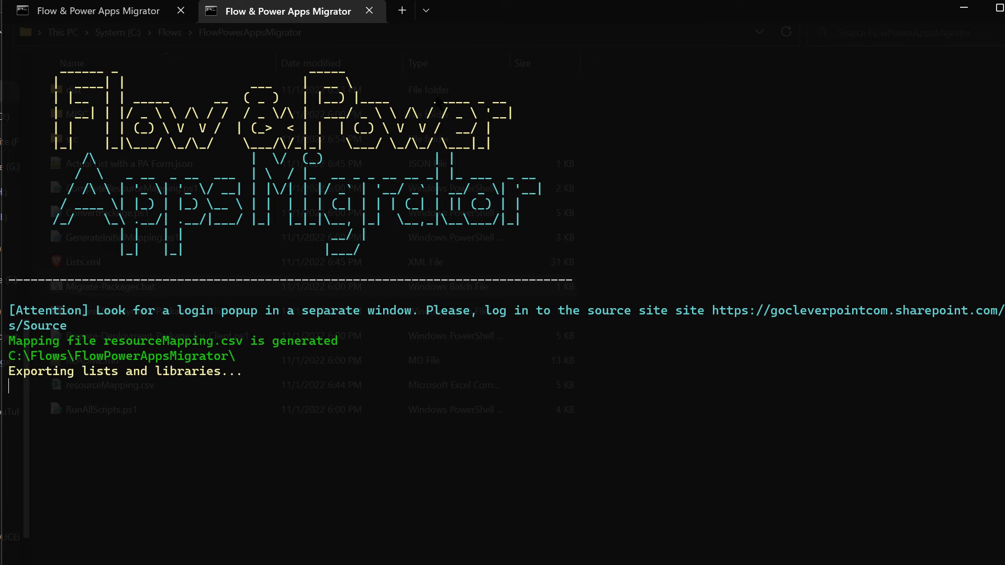
{"action": "left_click", "coordinate": [428, 174]}
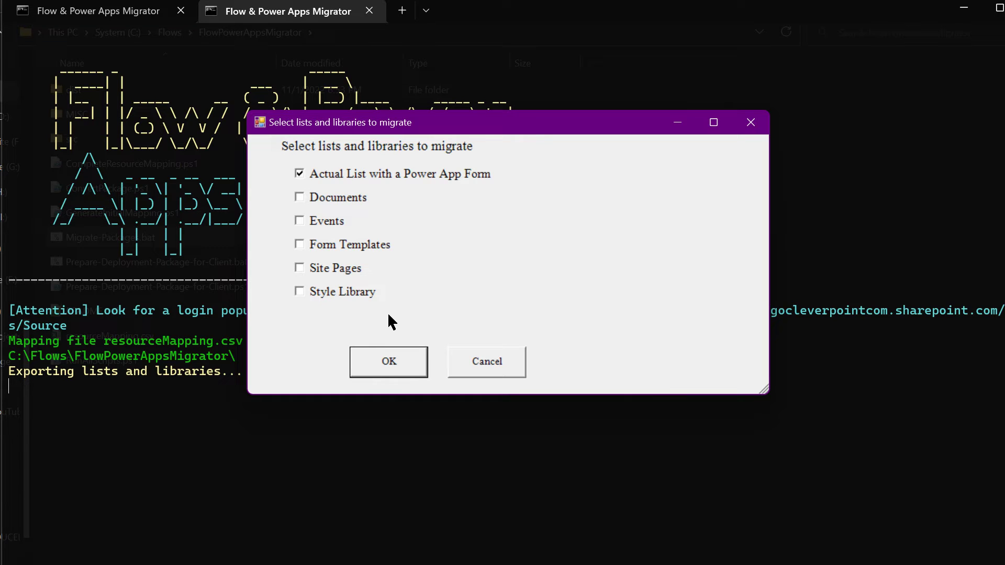
{"action": "left_click", "coordinate": [380, 357]}
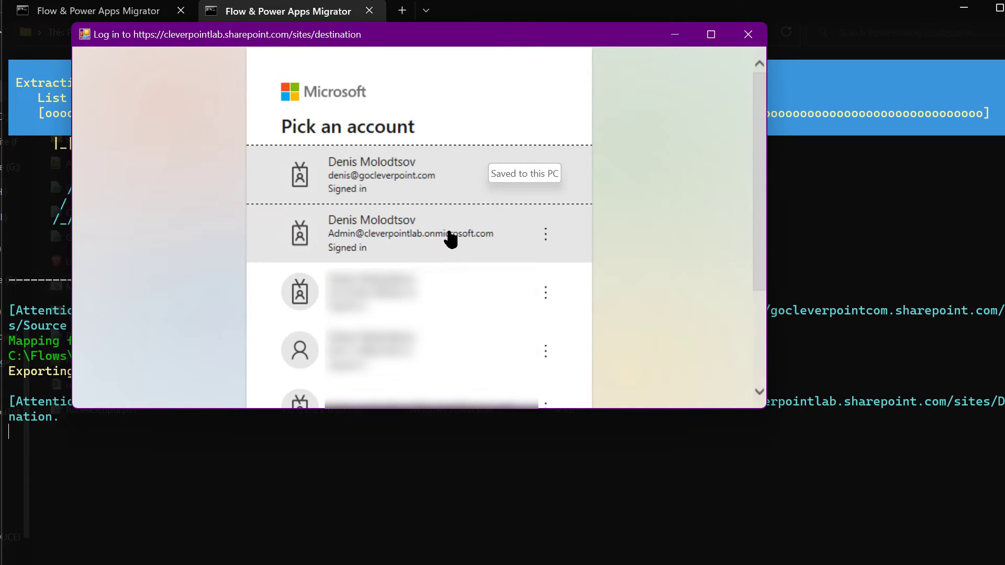
{"action": "left_click", "coordinate": [450, 238]}
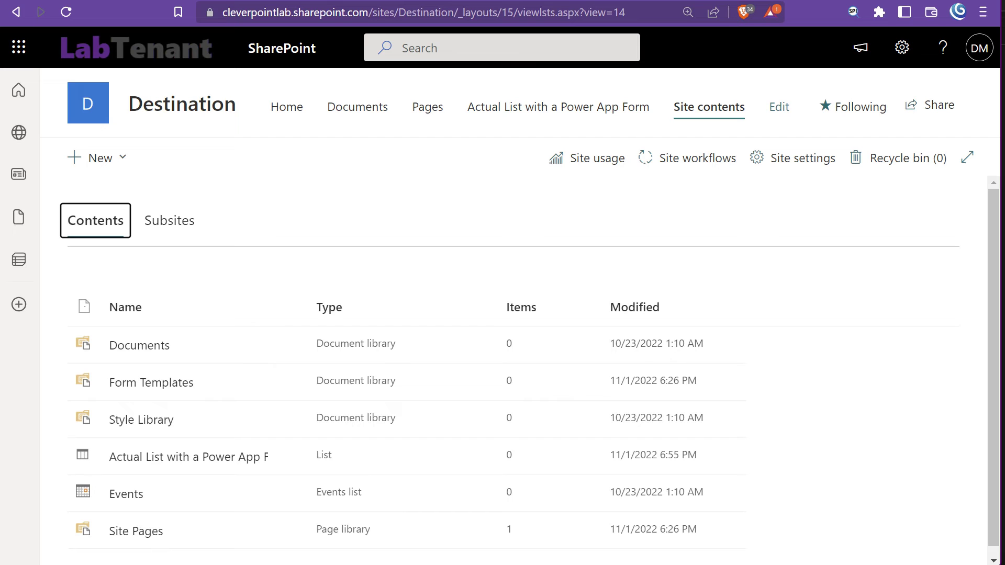
- Create a 'got it!' item in the migrated list through its Power Apps form, then open it
{"action": "left_click", "coordinate": [176, 456]}
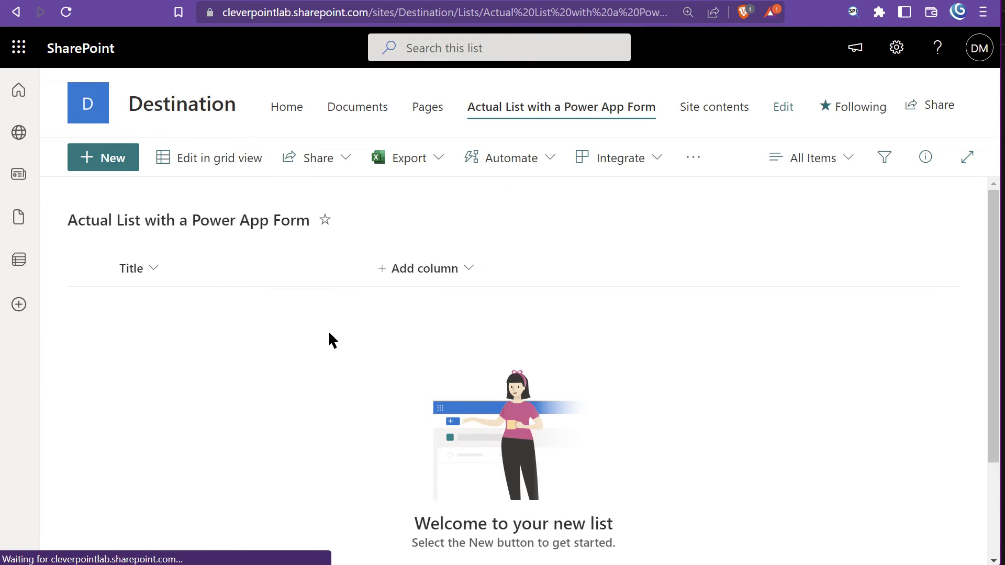
{"action": "left_click", "coordinate": [102, 157]}
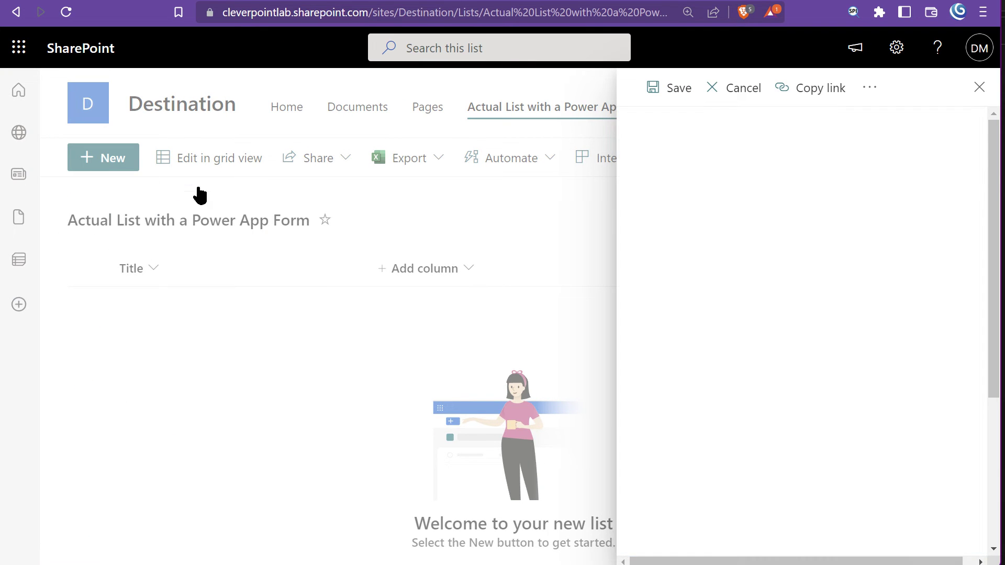
{"action": "scroll", "coordinate": [834, 295], "scroll_direction": "down", "scroll_amount": 2}
{"action": "scroll", "coordinate": [834, 295], "scroll_direction": "up", "scroll_amount": 2}
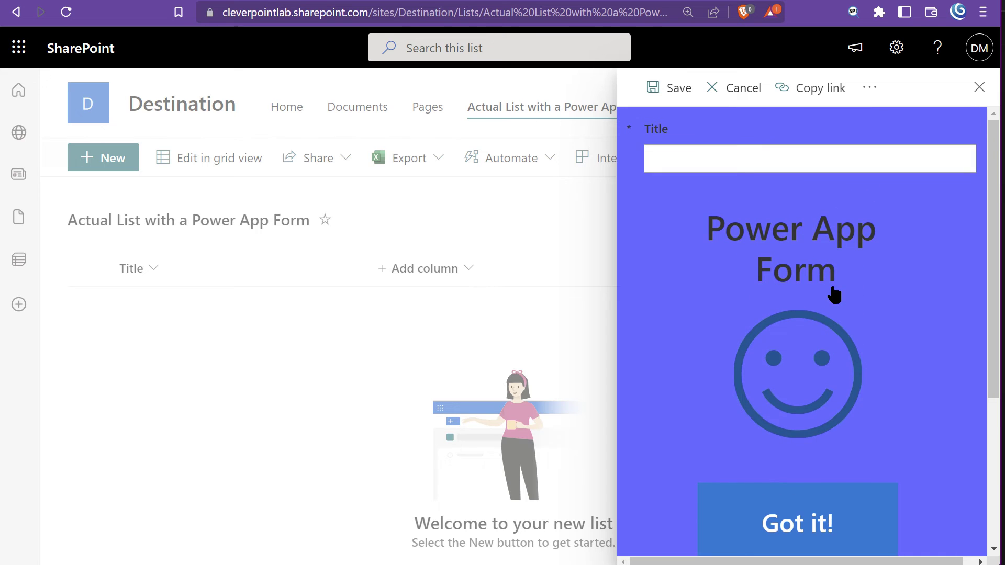
{"action": "left_click", "coordinate": [798, 514]}
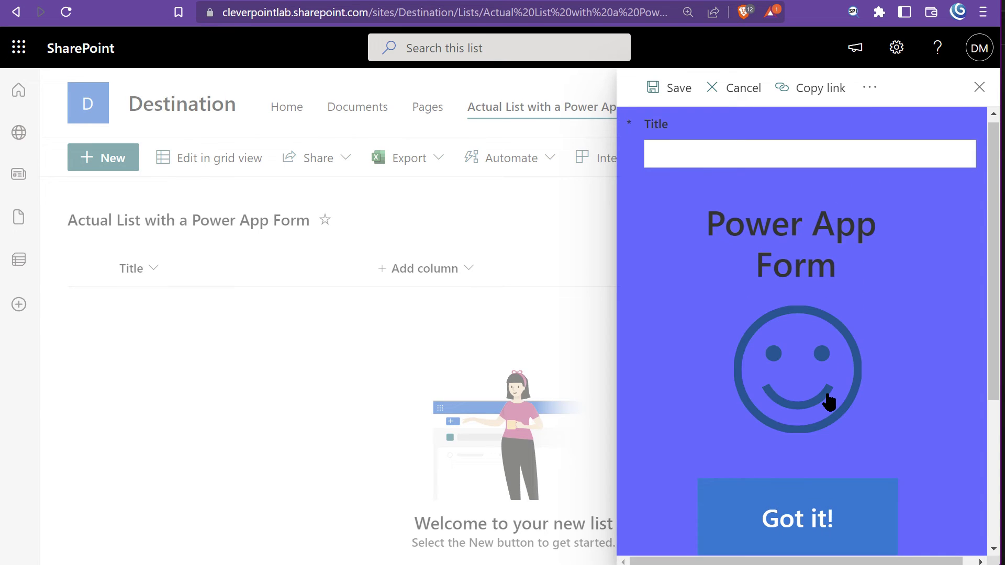
{"action": "left_click", "coordinate": [746, 155]}
{"action": "type", "text": "go"}
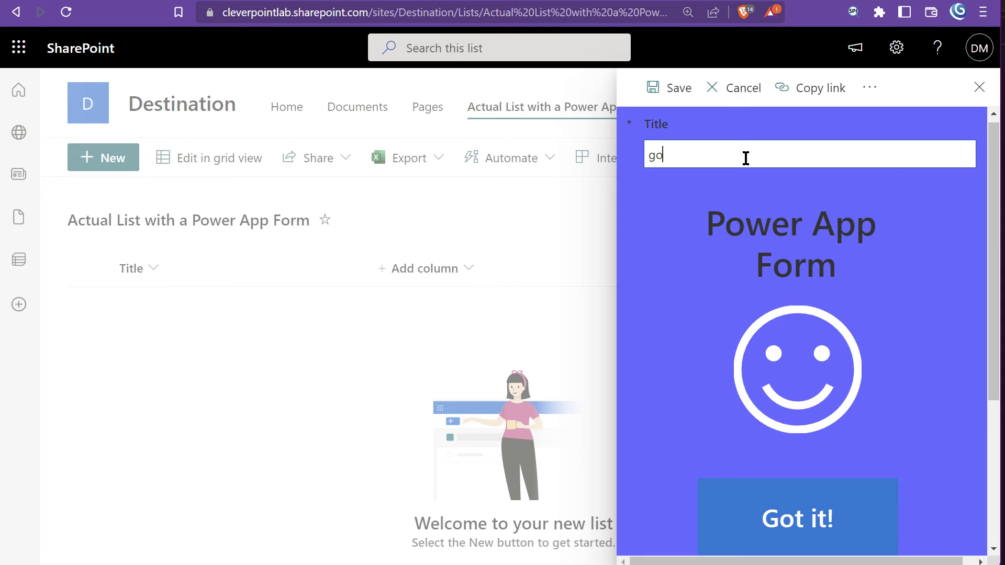
{"action": "type", "text": "t it!"}
{"action": "left_click", "coordinate": [670, 87]}
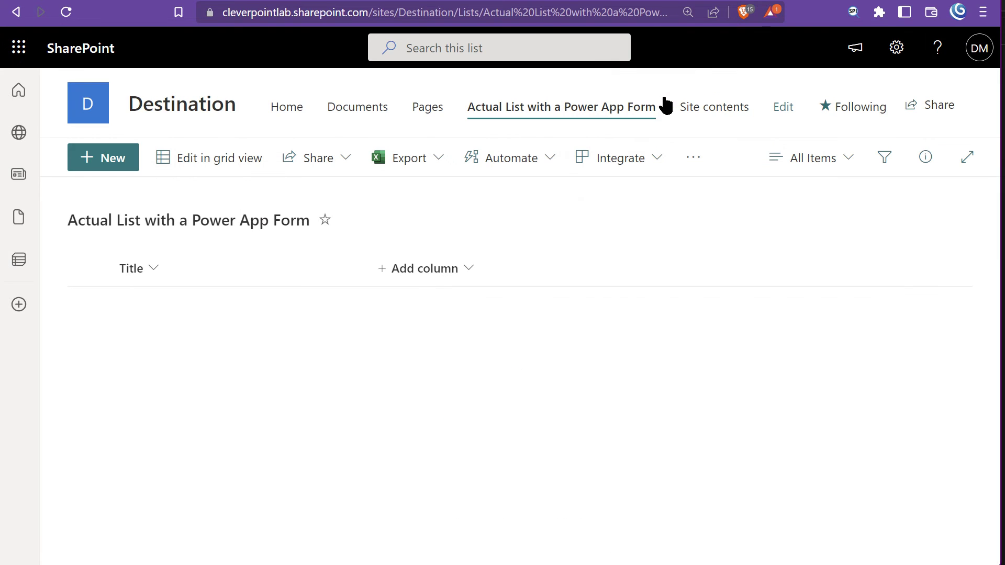
{"action": "left_click", "coordinate": [136, 304]}
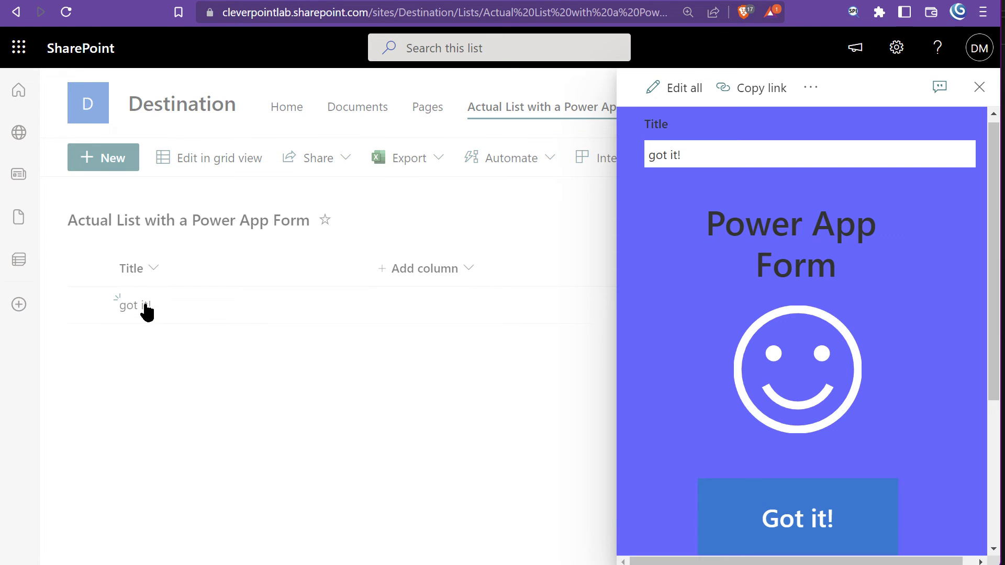
{"action": "scroll", "coordinate": [700, 297], "scroll_direction": "down", "scroll_amount": 2}
{"action": "scroll", "coordinate": [700, 297], "scroll_direction": "up", "scroll_amount": 2}
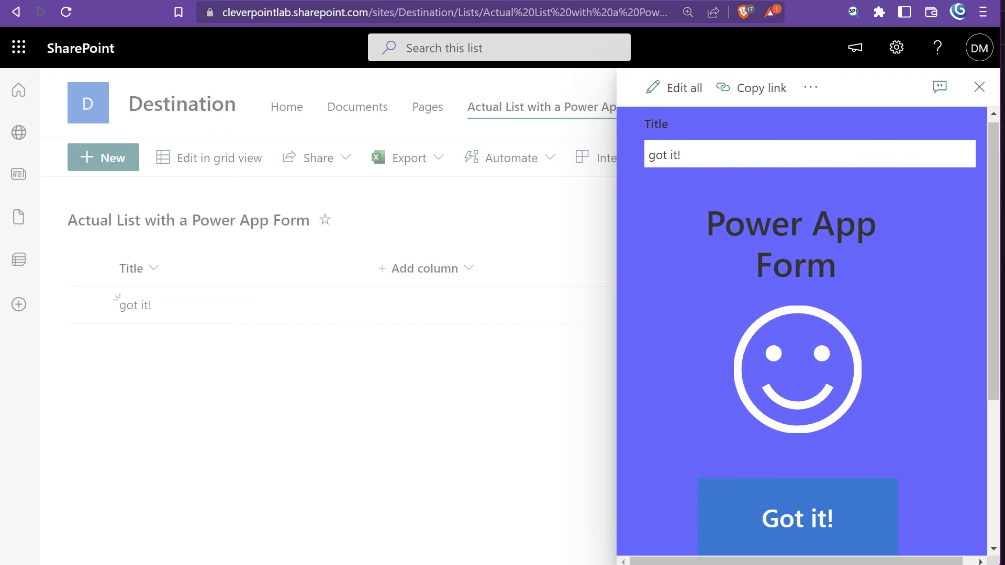